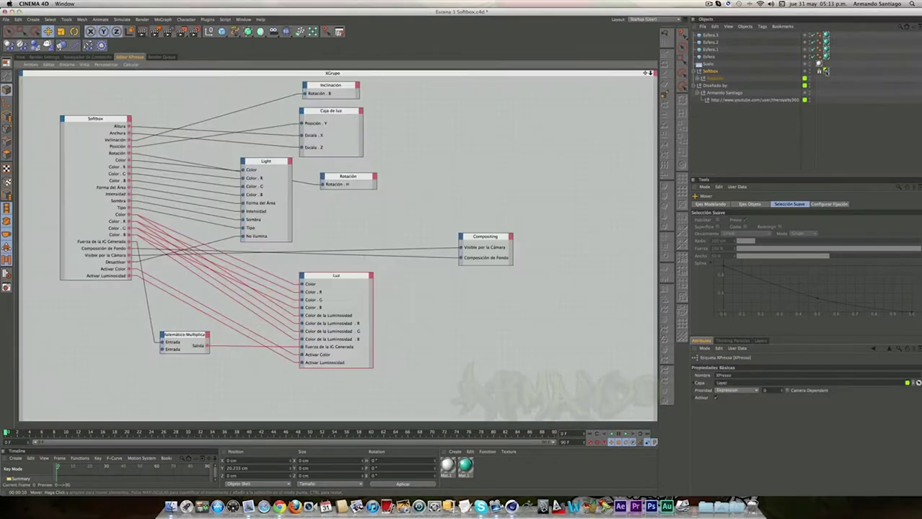
Move the Inclinación node lower-left in the XPresso graph, then return to the perspective viewport
{"action": "left_click_drag", "start_coordinate": [329, 92], "coordinate": [264, 99]}
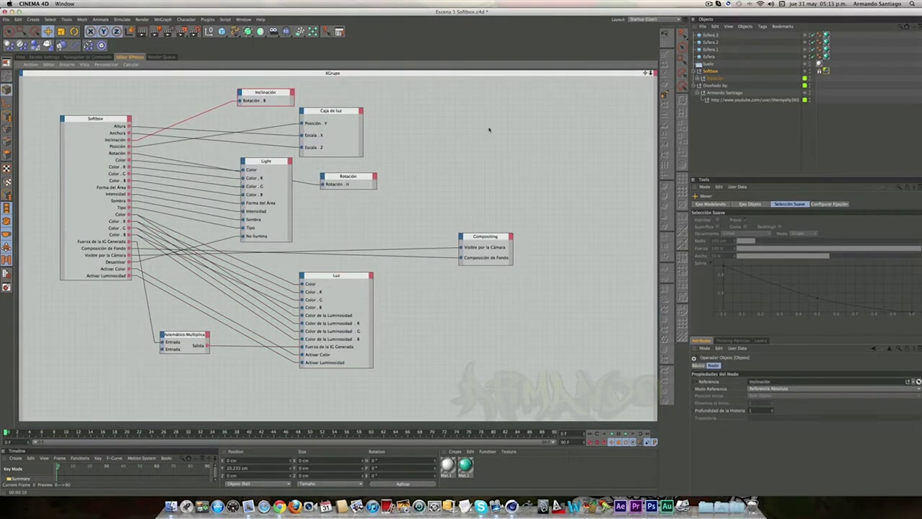
{"action": "left_click", "coordinate": [21, 57]}
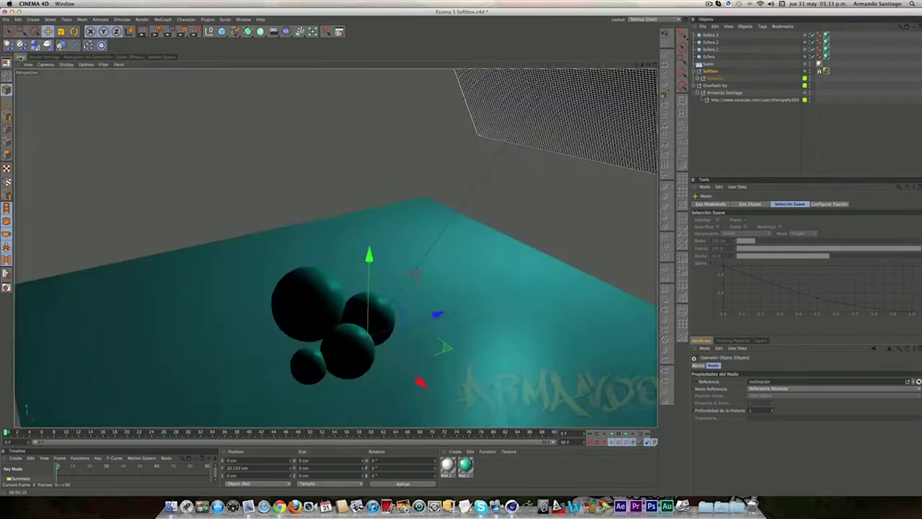
Select the Softbox object and reduce its Anchura from 208% to 159%
{"action": "left_click", "coordinate": [710, 71]}
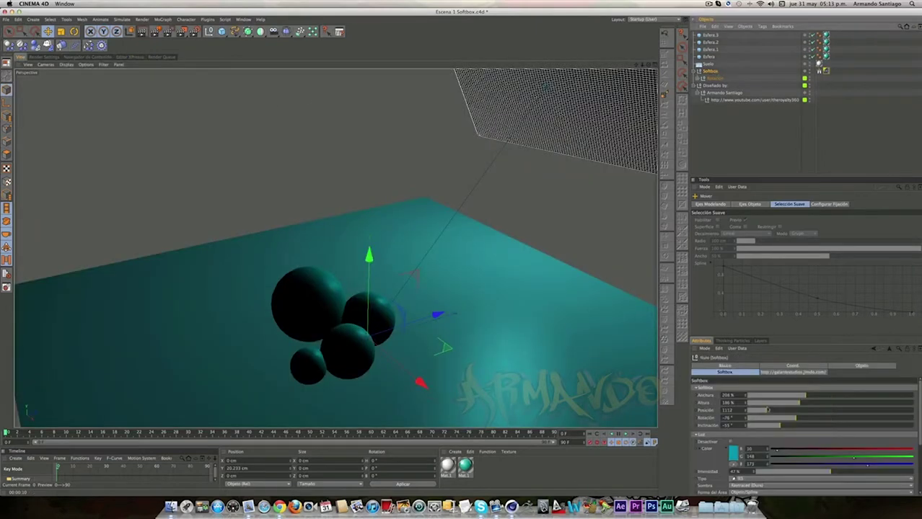
{"action": "scroll", "coordinate": [804, 433], "scroll_direction": "down", "scroll_amount": 5}
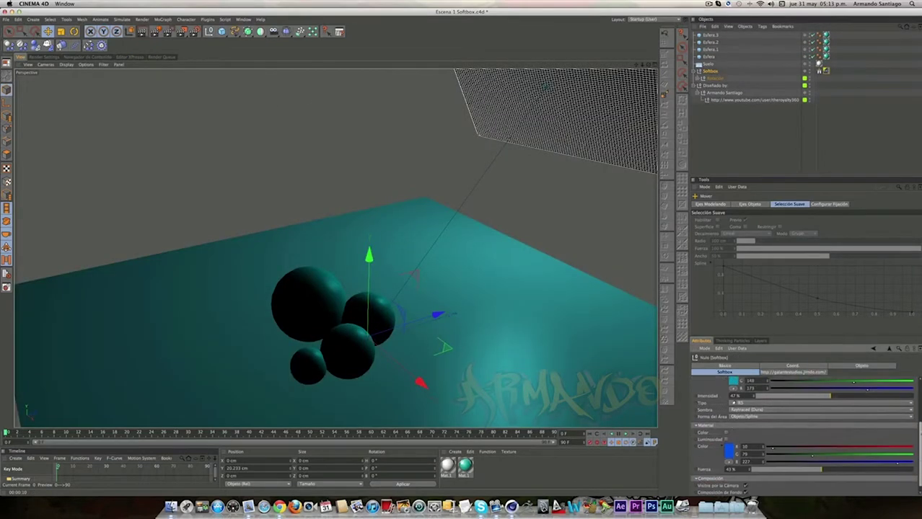
{"action": "scroll", "coordinate": [826, 394], "scroll_direction": "up", "scroll_amount": 3}
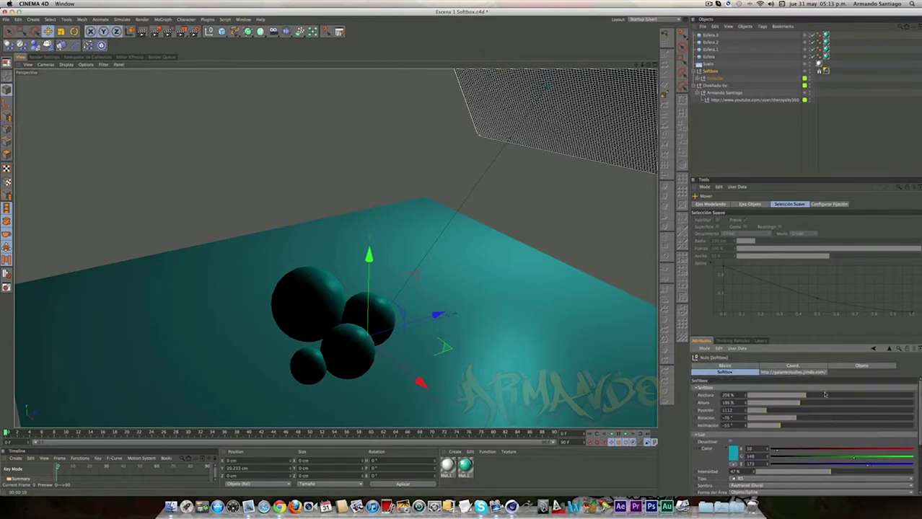
{"action": "mouse_move", "coordinate": [811, 395]}
{"action": "left_mouse_down"}
{"action": "mouse_move", "coordinate": [759, 410]}
{"action": "mouse_move", "coordinate": [799, 418]}
{"action": "mouse_move", "coordinate": [780, 426]}
{"action": "left_mouse_up"}
{"action": "scroll", "coordinate": [801, 433], "scroll_direction": "down", "scroll_amount": 2}
{"action": "scroll", "coordinate": [801, 433], "scroll_direction": "down", "scroll_amount": 2}
{"action": "scroll", "coordinate": [801, 433], "scroll_direction": "down", "scroll_amount": 2}
{"action": "scroll", "coordinate": [801, 433], "scroll_direction": "down", "scroll_amount": 2}
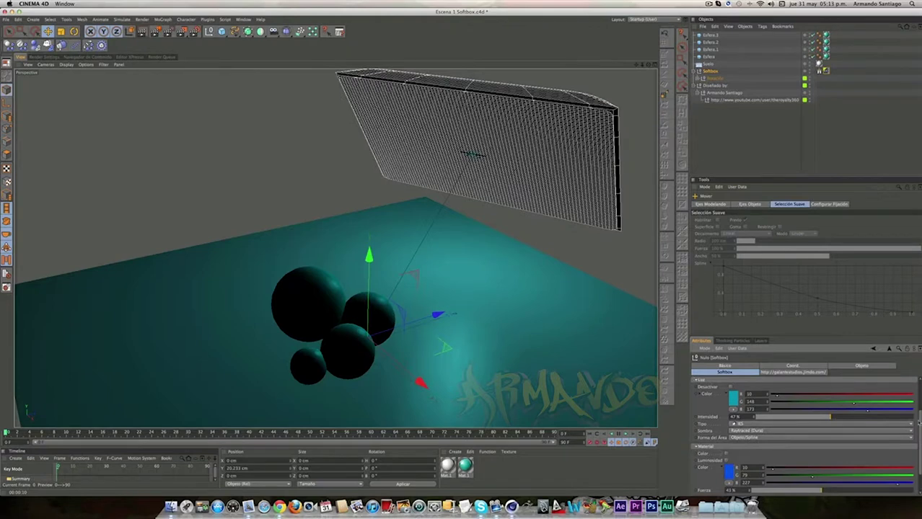
{"action": "scroll", "coordinate": [801, 440], "scroll_direction": "down", "scroll_amount": 1}
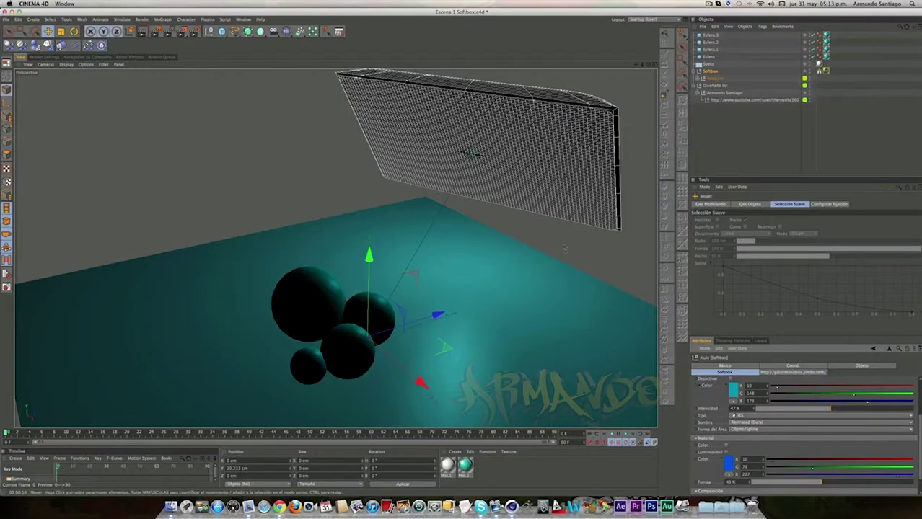
{"action": "scroll", "coordinate": [801, 433], "scroll_direction": "up", "scroll_amount": 3}
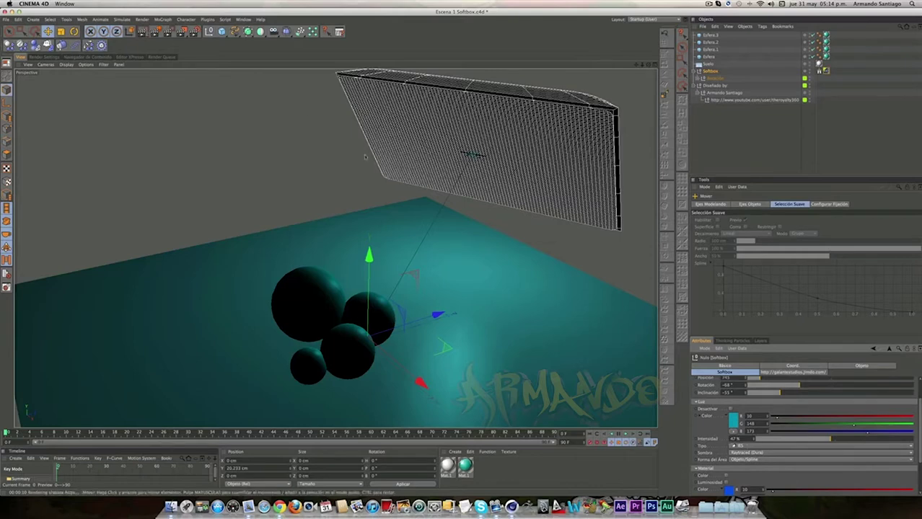
{"action": "key", "text": "ctrl+r"}
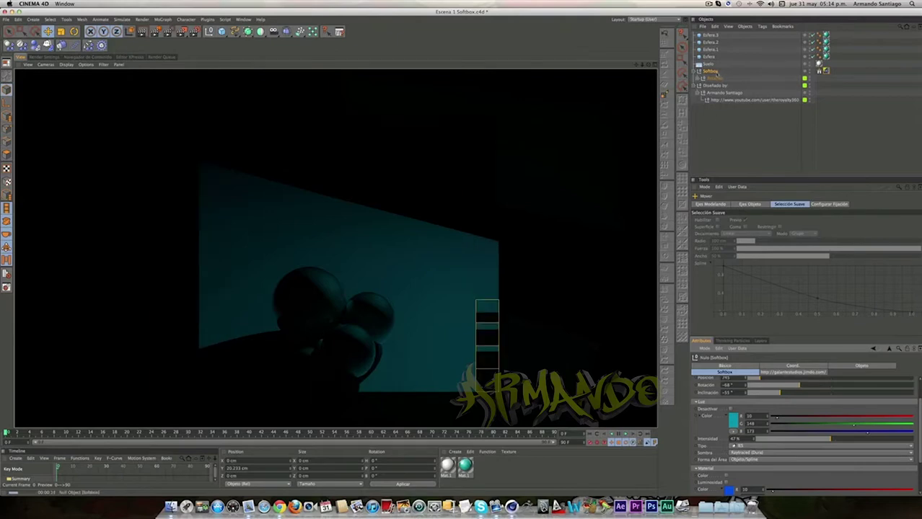
{"action": "key", "text": "Escape"}
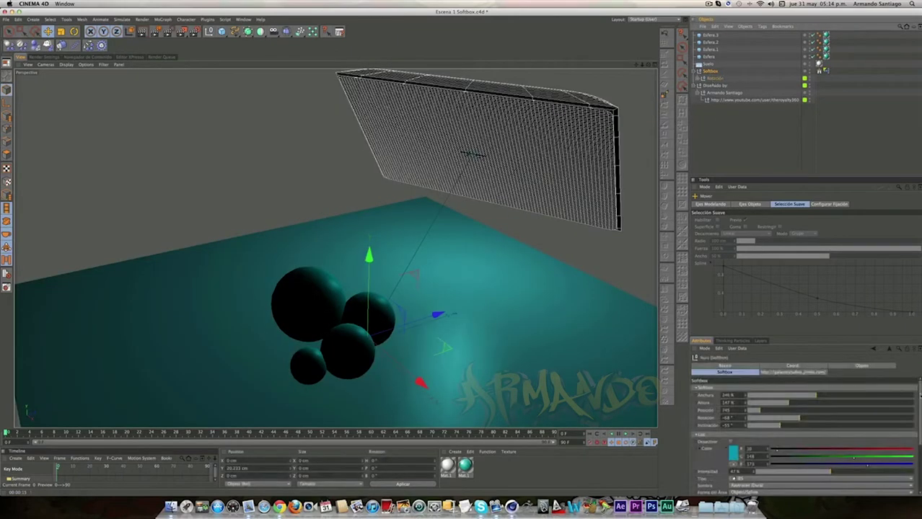
{"action": "scroll", "coordinate": [804, 433], "scroll_direction": "down", "scroll_amount": 3}
{"action": "scroll", "coordinate": [804, 432], "scroll_direction": "down", "scroll_amount": 1}
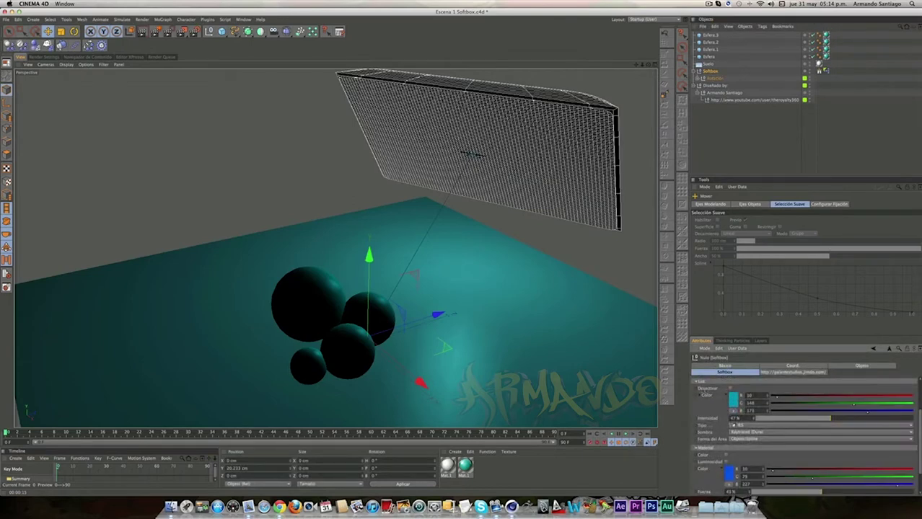
Disable the softbox's light and make the panel display its material colour
{"action": "left_click", "coordinate": [731, 389]}
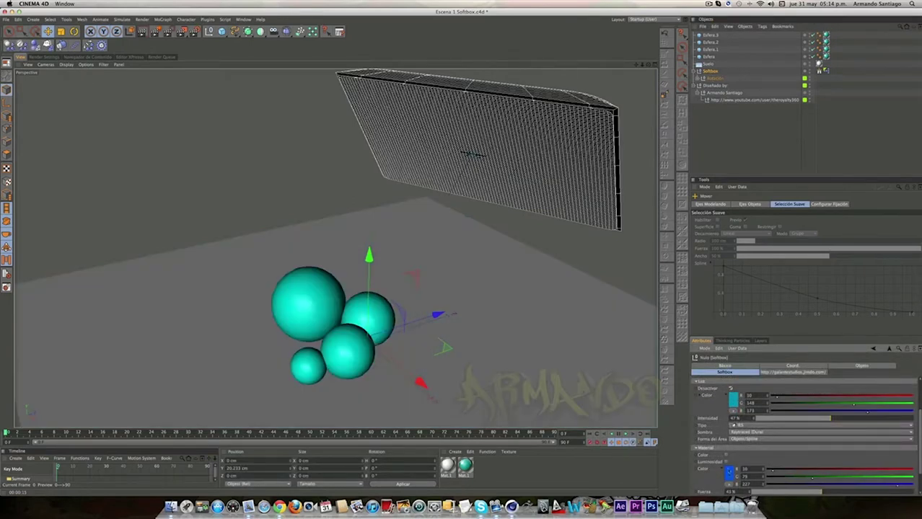
{"action": "left_click", "coordinate": [725, 455]}
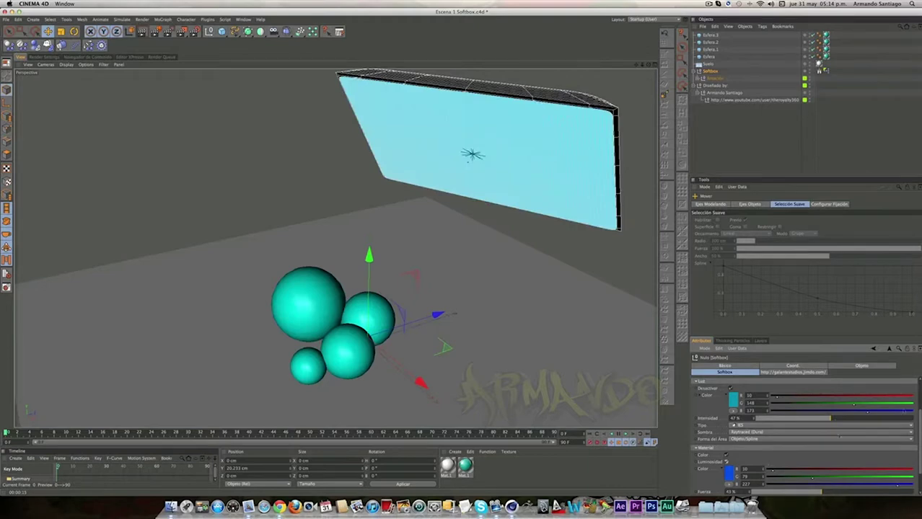
{"action": "left_click_drag", "start_coordinate": [917, 410], "coordinate": [919, 430]}
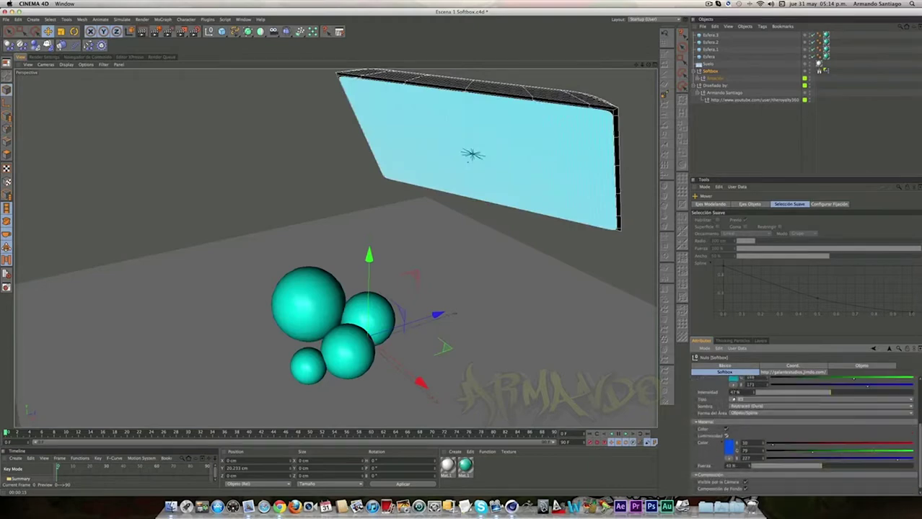
Set the softbox material colour to green 34/205/22 and raise Fuerza from 41% to 51%
{"action": "left_click", "coordinate": [731, 449]}
{"action": "left_click_drag", "start_coordinate": [748, 427], "coordinate": [771, 428]}
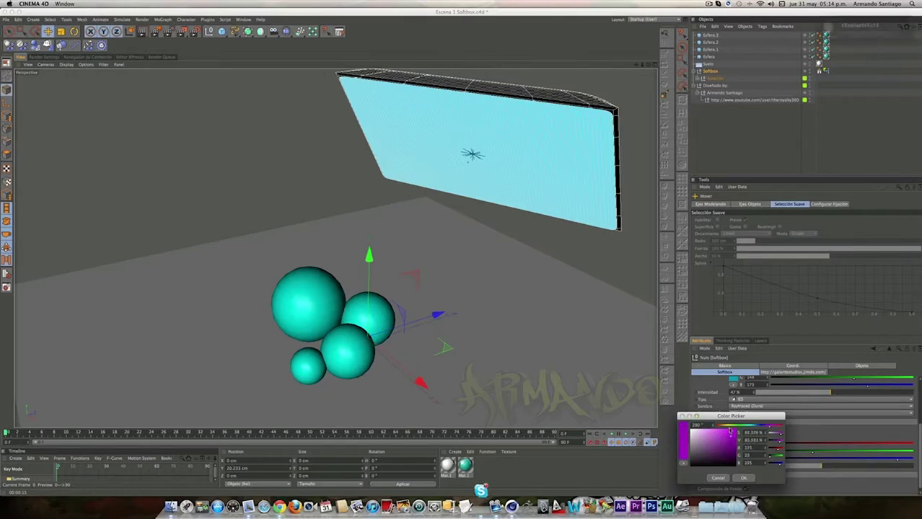
{"action": "left_click", "coordinate": [745, 425]}
{"action": "left_click", "coordinate": [737, 427]}
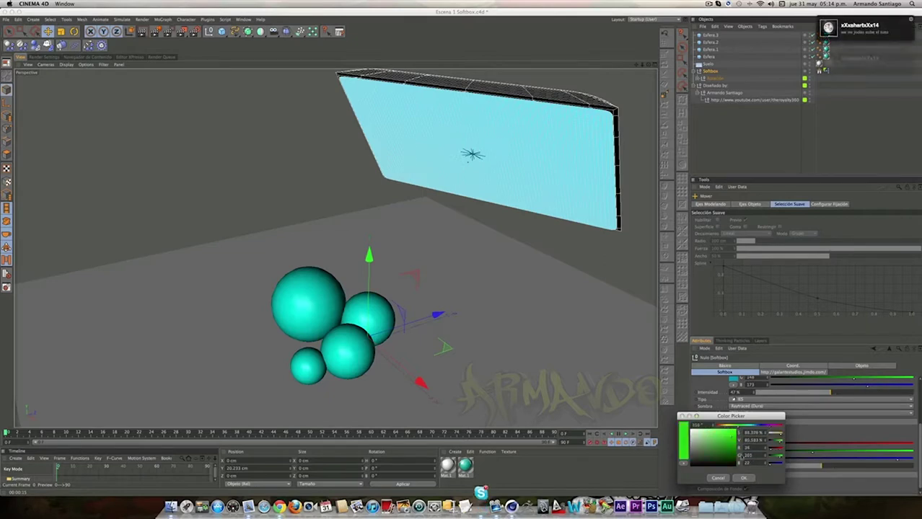
{"action": "left_click", "coordinate": [743, 478]}
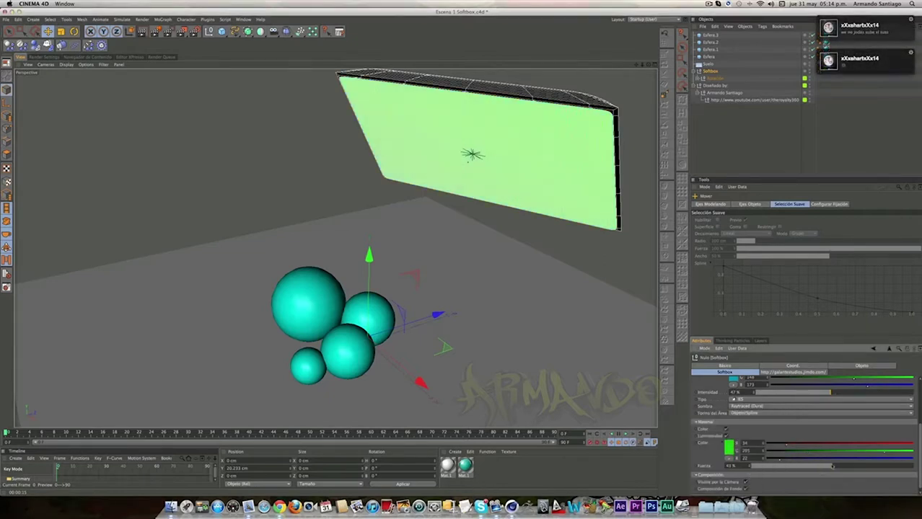
{"action": "left_click_drag", "start_coordinate": [821, 467], "coordinate": [829, 467]}
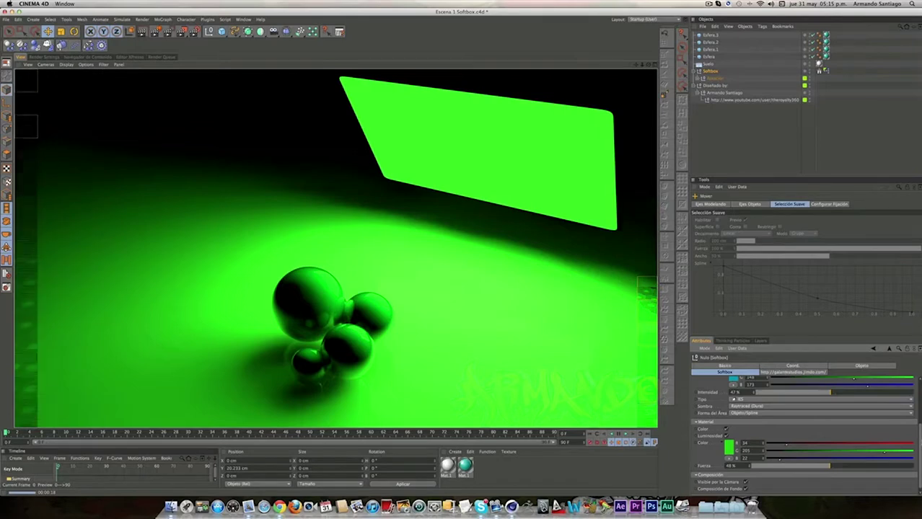
Clear the viewport render and render a preview region over the green softbox
{"action": "scroll", "coordinate": [801, 419], "scroll_direction": "down", "scroll_amount": 1}
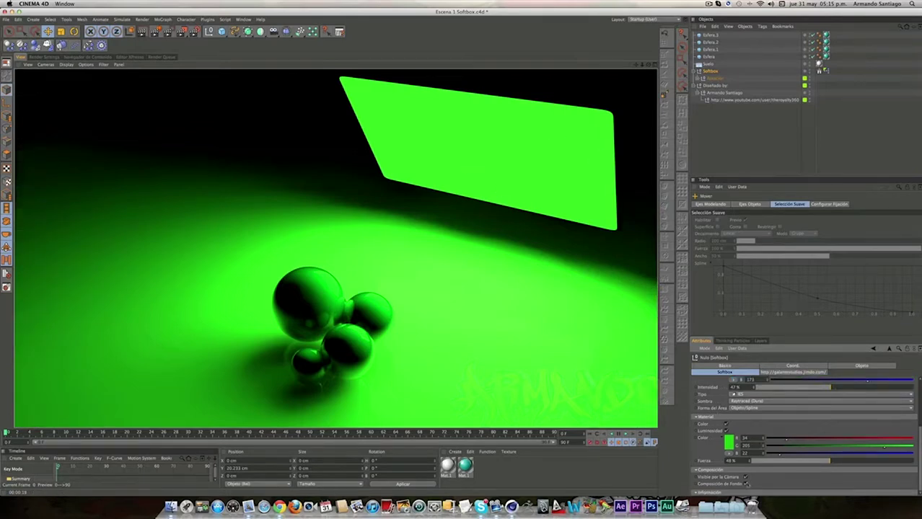
{"action": "left_click", "coordinate": [746, 484]}
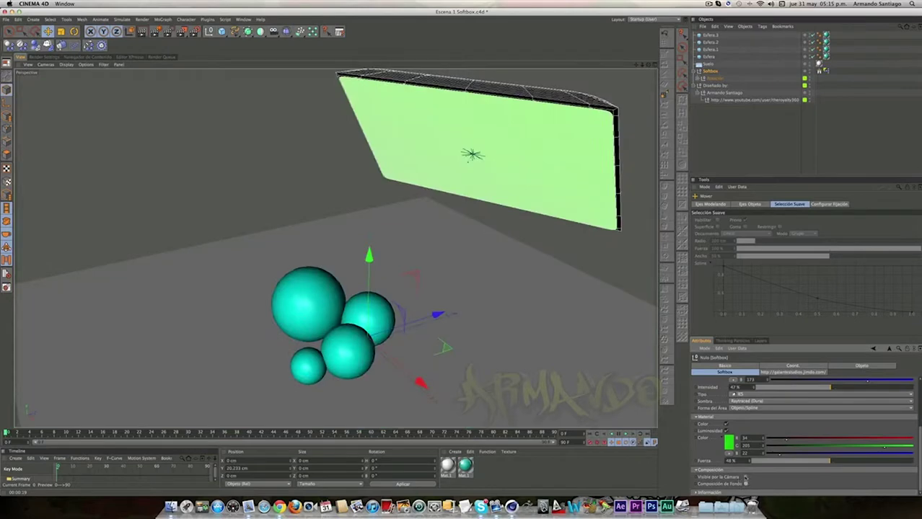
{"action": "left_click", "coordinate": [167, 31]}
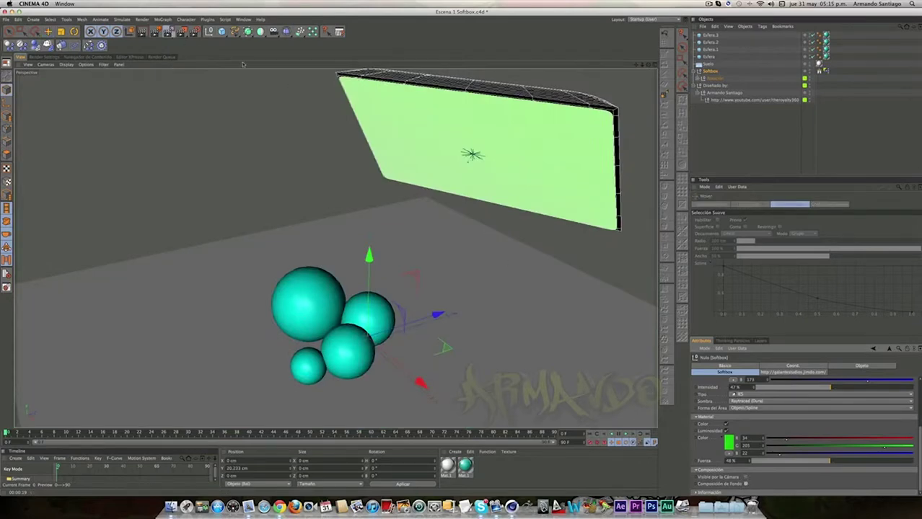
{"action": "left_click_drag", "start_coordinate": [275, 82], "coordinate": [619, 247]}
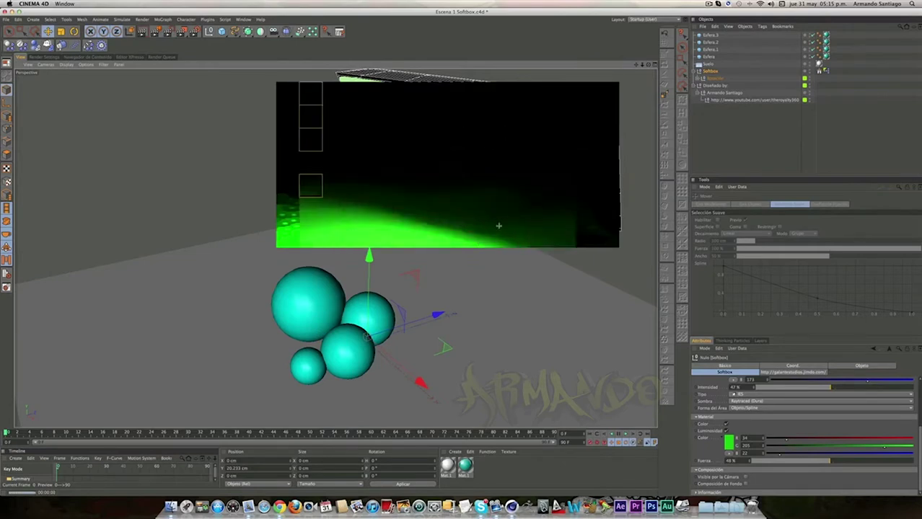
Clear the region preview, deselect the softbox, and switch to the Escena 2 pyramid scene
{"action": "left_click", "coordinate": [743, 151]}
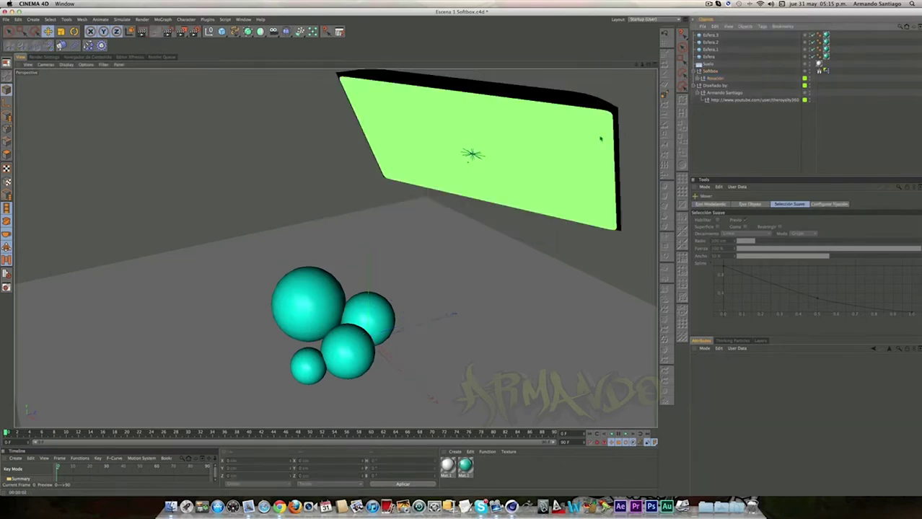
{"action": "left_click", "coordinate": [238, 20]}
{"action": "left_click", "coordinate": [257, 181]}
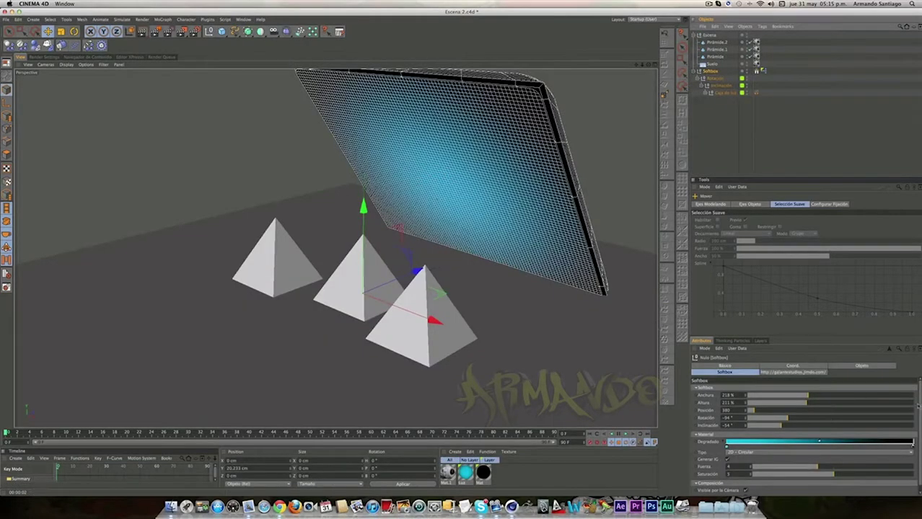
Change the softbox gradient's left knot colour to pinkish red
{"action": "scroll", "coordinate": [799, 437], "scroll_direction": "down", "scroll_amount": 1}
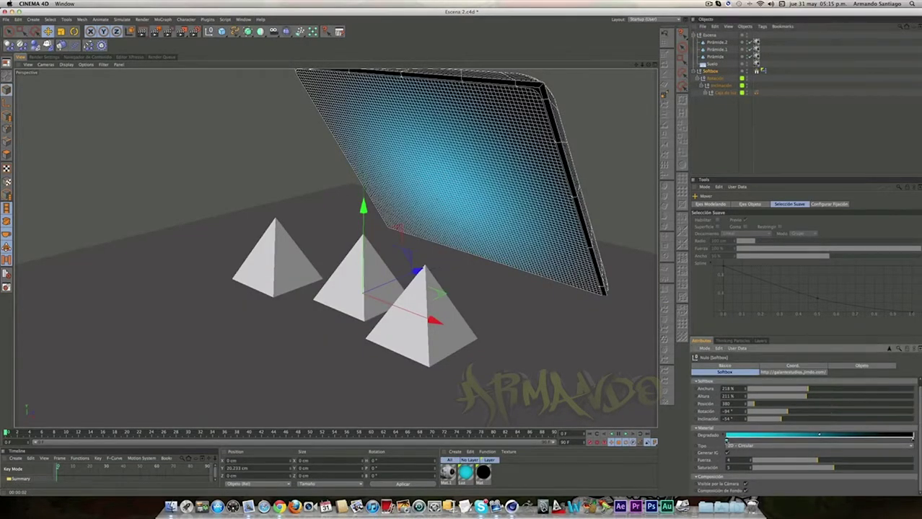
{"action": "double_click", "coordinate": [727, 440]}
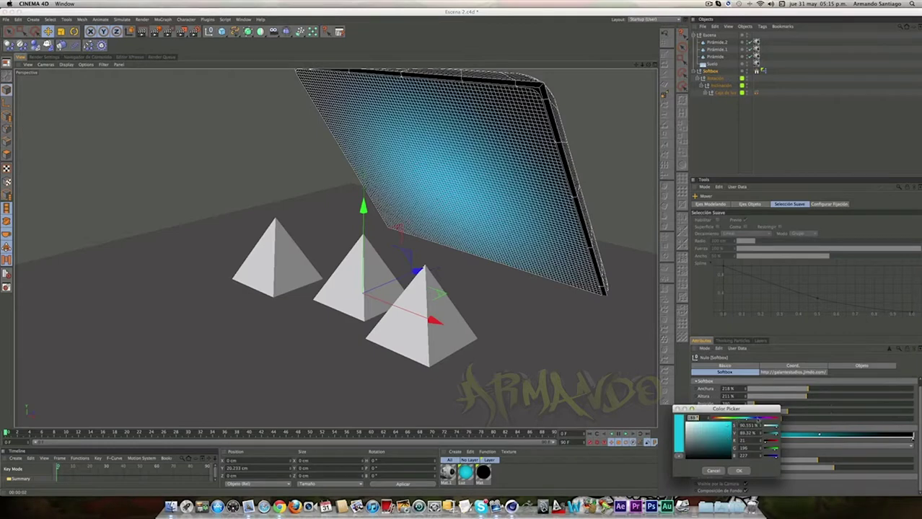
{"action": "left_click", "coordinate": [773, 418]}
{"action": "left_click", "coordinate": [737, 471]}
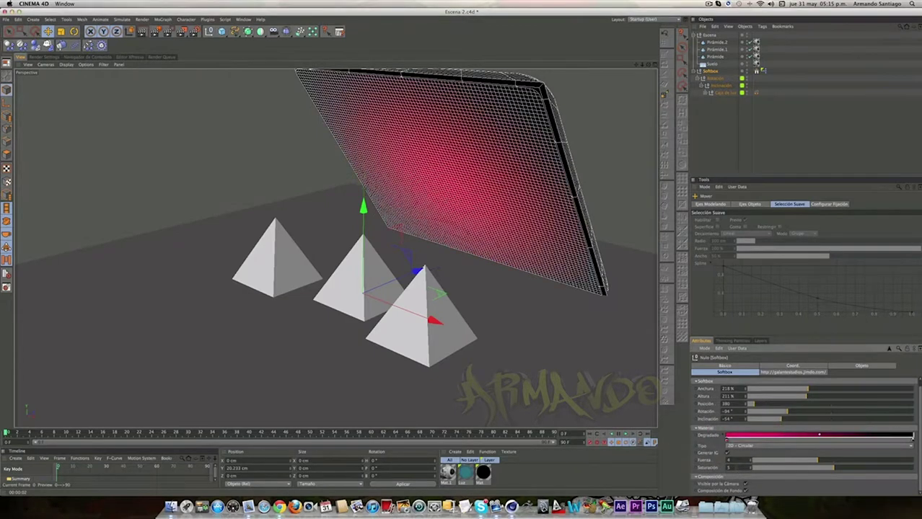
Keep the gradient type 2D - Circular and raise the softbox material's strength to 5
{"action": "left_click", "coordinate": [739, 446]}
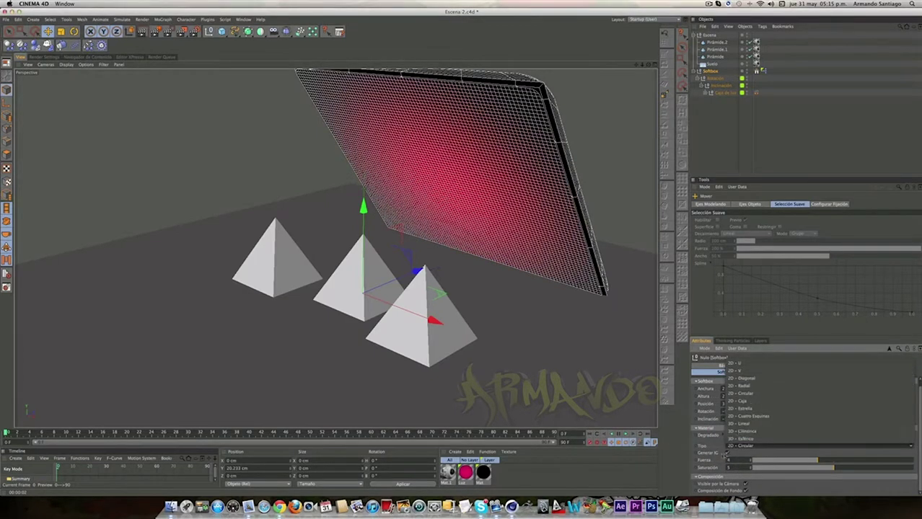
{"action": "left_click", "coordinate": [825, 462]}
{"action": "mouse_move", "coordinate": [811, 462]}
{"action": "left_mouse_down"}
{"action": "mouse_move", "coordinate": [831, 462]}
{"action": "mouse_move", "coordinate": [818, 468]}
{"action": "left_mouse_up"}
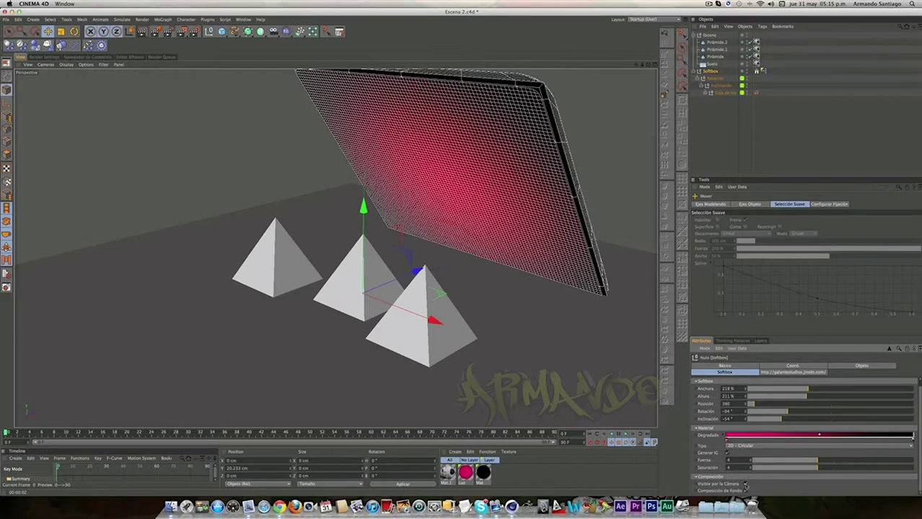
Switch to the Materiales.c4d scene, then minimize Cinema 4D to show the desktop
{"action": "left_click", "coordinate": [243, 19]}
{"action": "left_click", "coordinate": [267, 176]}
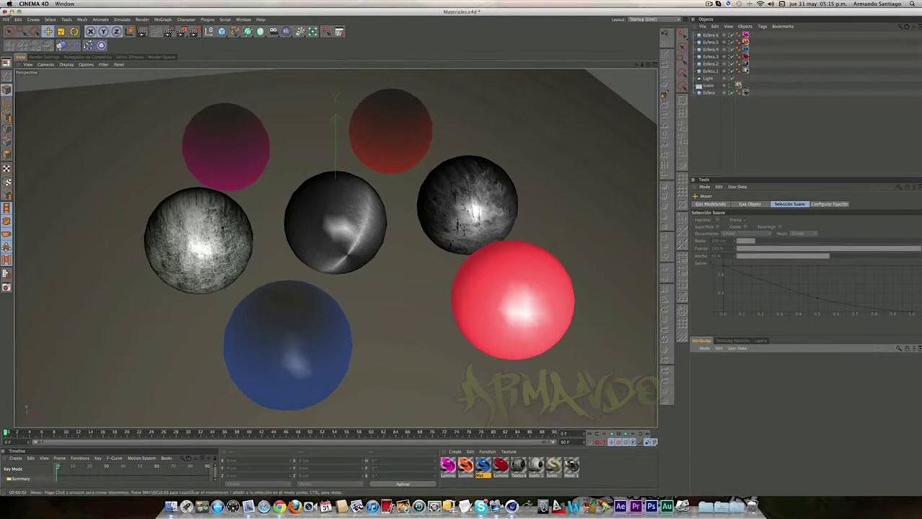
{"action": "left_click", "coordinate": [15, 13]}
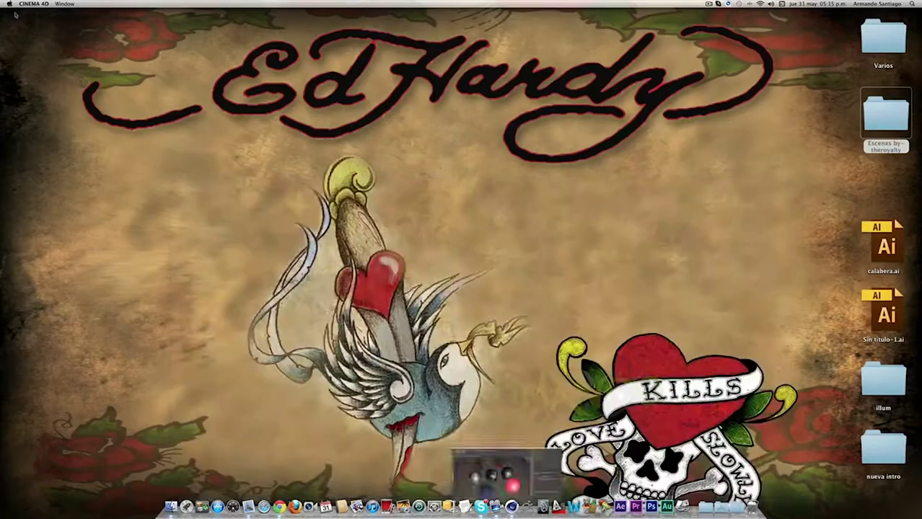
Open the scenes folder on the desktop and then its Materiales folder
{"action": "double_click", "coordinate": [904, 115]}
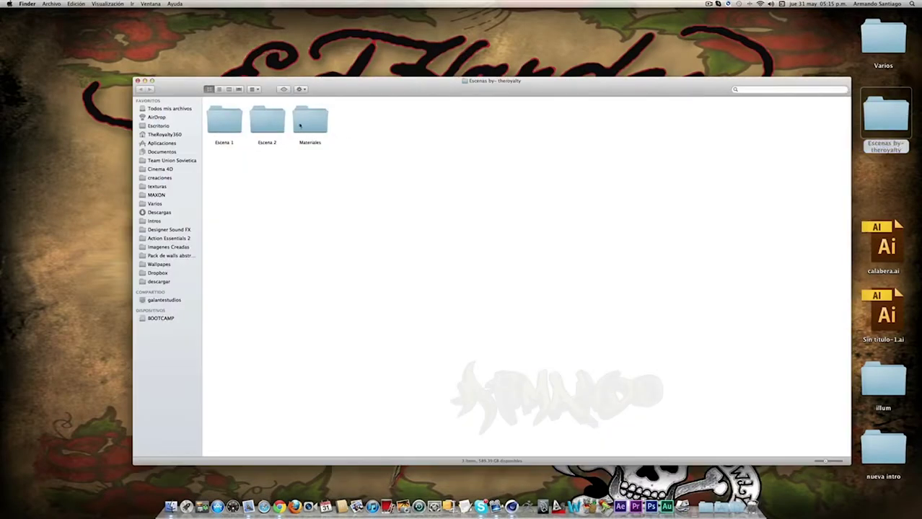
{"action": "left_click", "coordinate": [301, 126]}
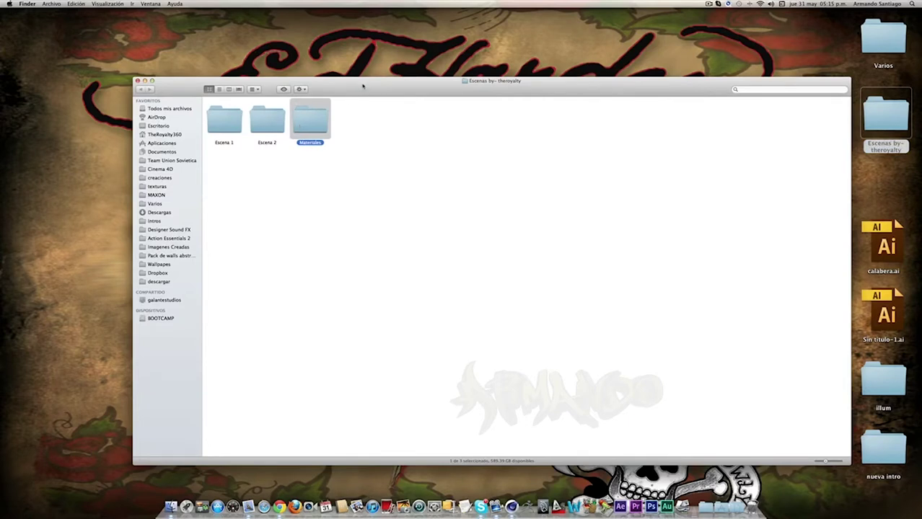
{"action": "left_click_drag", "start_coordinate": [363, 85], "coordinate": [347, 77]}
{"action": "double_click", "coordinate": [296, 115]}
Highlight Materiales.jpg, Materiales.c4d and the illum folder, then go back and open Escena 1
{"action": "left_click_drag", "start_coordinate": [471, 321], "coordinate": [440, 275]}
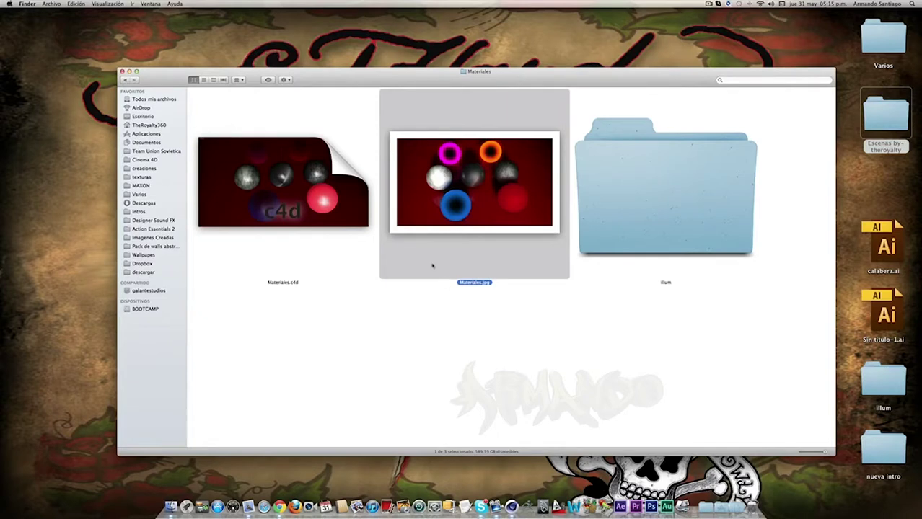
{"action": "left_click_drag", "start_coordinate": [732, 356], "coordinate": [401, 344]}
{"action": "left_click_drag", "start_coordinate": [306, 323], "coordinate": [278, 232]}
{"action": "left_click_drag", "start_coordinate": [727, 363], "coordinate": [673, 309]}
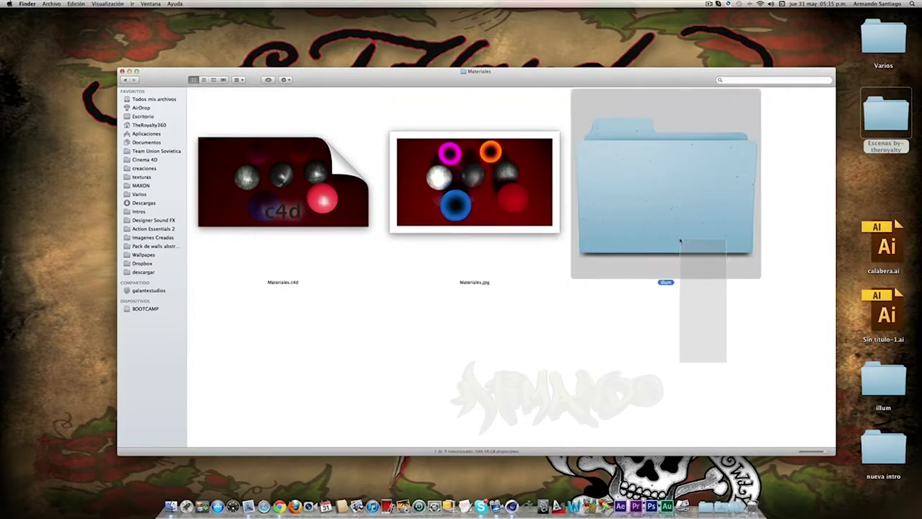
{"action": "left_click_drag", "start_coordinate": [672, 309], "coordinate": [571, 90]}
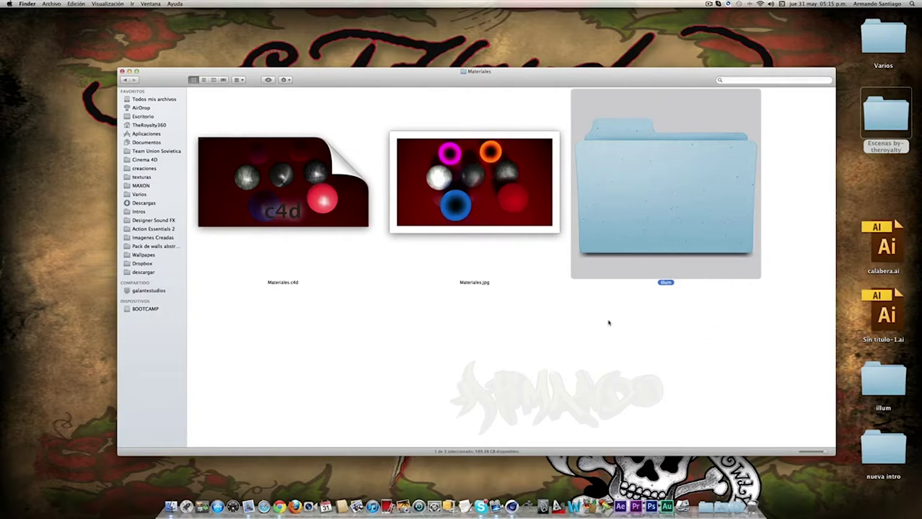
{"action": "left_click", "coordinate": [606, 326]}
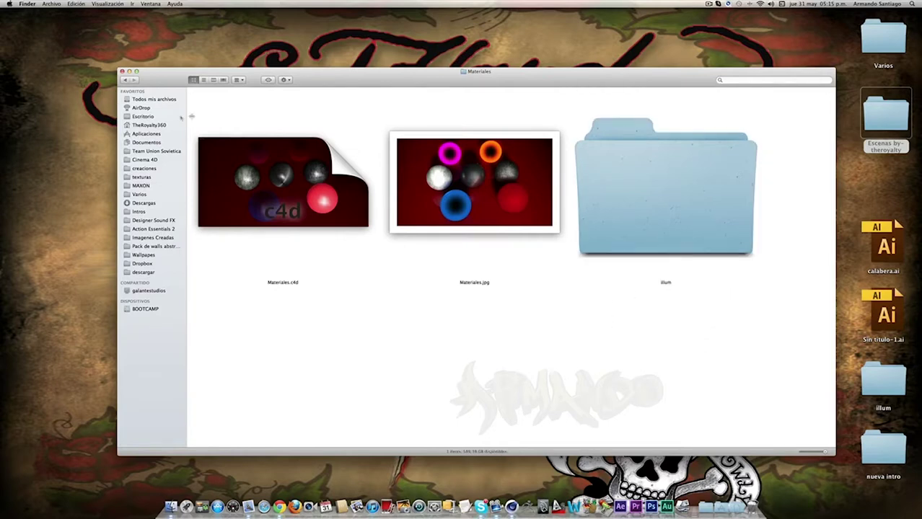
{"action": "left_click", "coordinate": [125, 80]}
{"action": "double_click", "coordinate": [219, 113]}
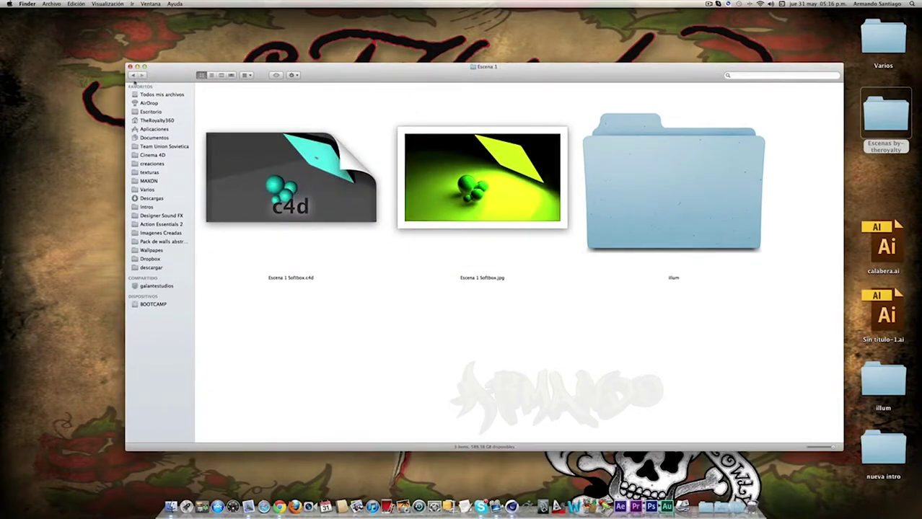
Go back, open the Escena 2 folder to view its project and render, then close the Finder window
{"action": "left_click", "coordinate": [132, 76]}
{"action": "left_click", "coordinate": [251, 112]}
{"action": "double_click", "coordinate": [251, 112]}
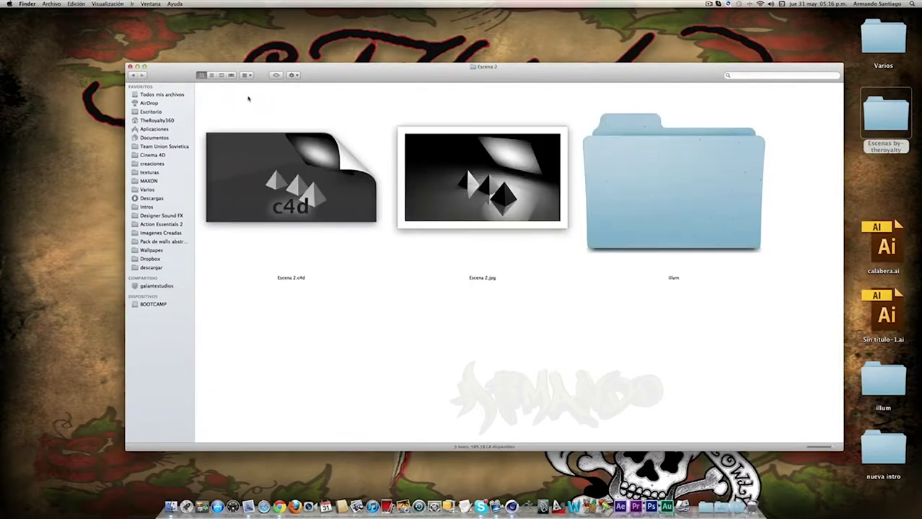
{"action": "left_click_drag", "start_coordinate": [294, 65], "coordinate": [284, 53]}
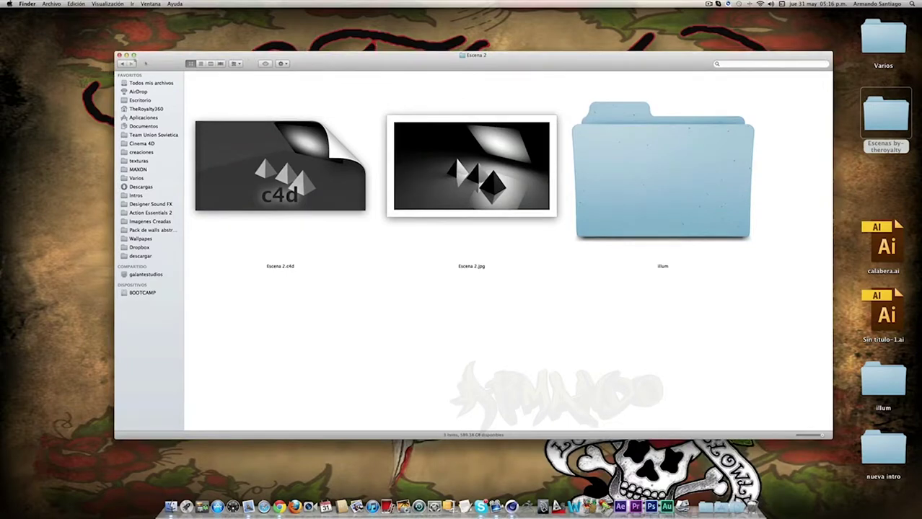
{"action": "left_click", "coordinate": [119, 56]}
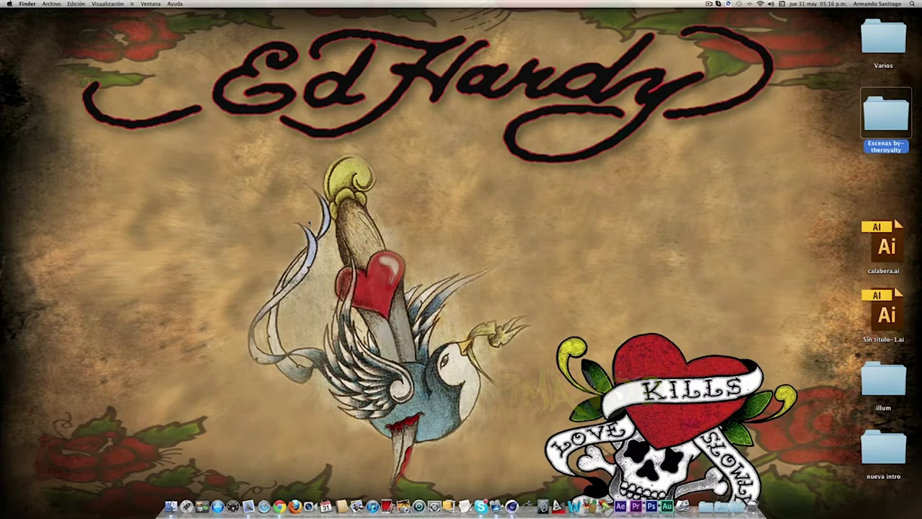
Bring up YouTube in Chrome, open 'Mi canal', and go to the GalanteStudios Videos tab
{"action": "left_click", "coordinate": [279, 505]}
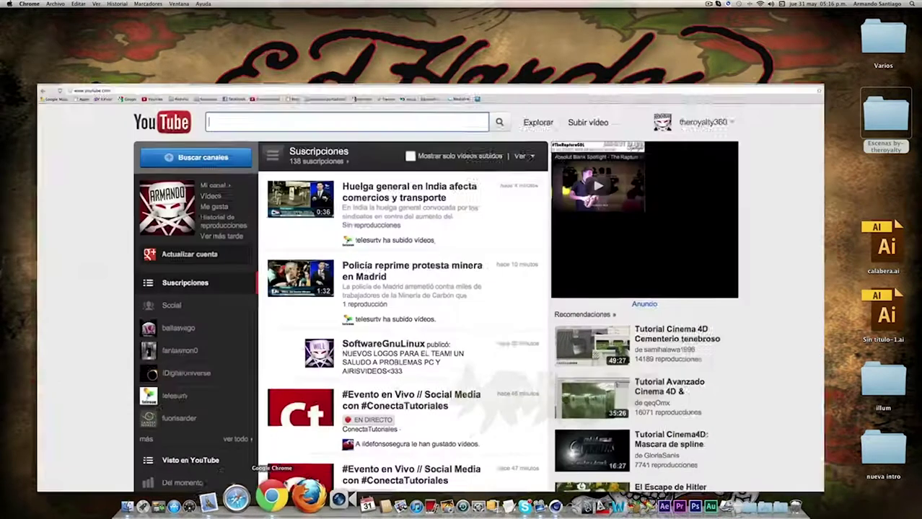
{"action": "left_click", "coordinate": [210, 137]}
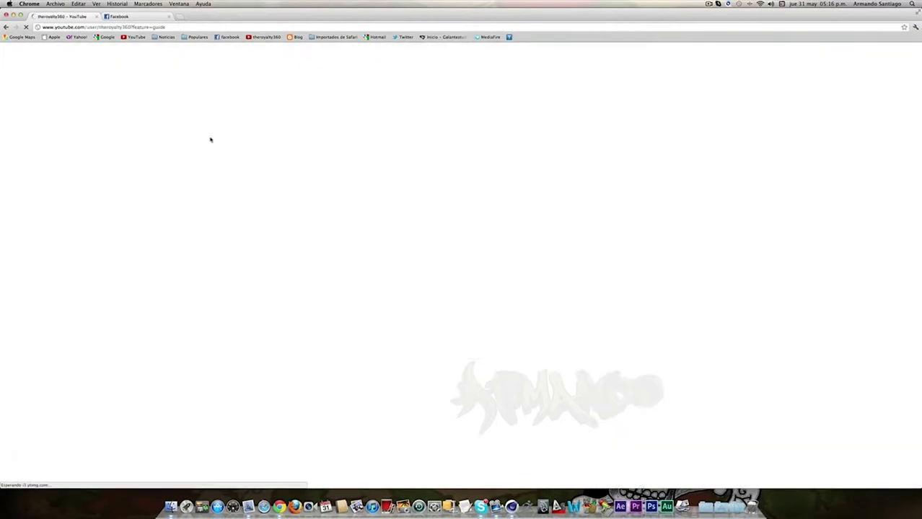
{"action": "scroll", "coordinate": [342, 298], "scroll_direction": "down", "scroll_amount": 2}
{"action": "scroll", "coordinate": [282, 289], "scroll_direction": "down", "scroll_amount": 3}
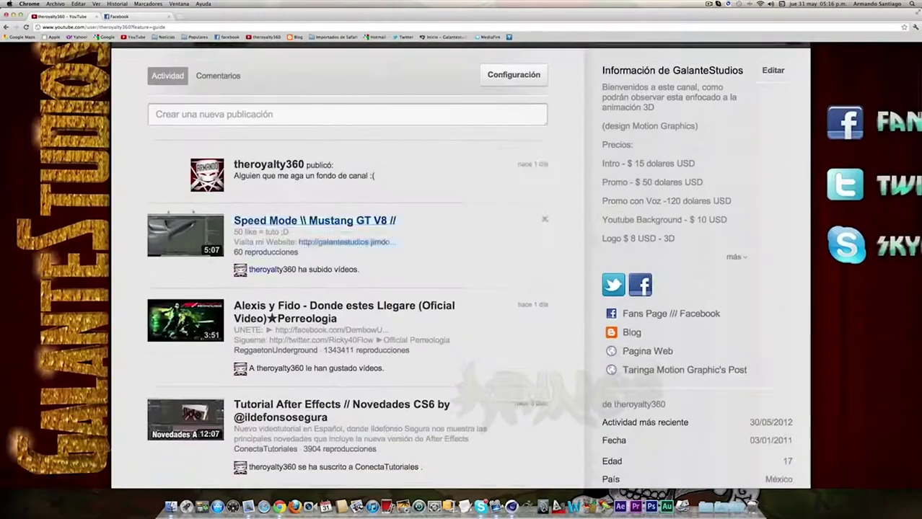
{"action": "scroll", "coordinate": [217, 282], "scroll_direction": "up", "scroll_amount": 3}
{"action": "scroll", "coordinate": [218, 282], "scroll_direction": "up", "scroll_amount": 2}
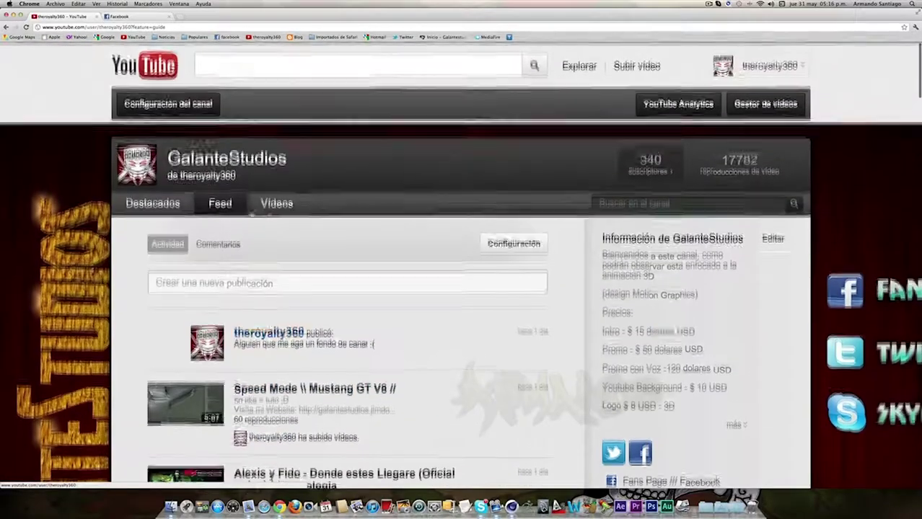
{"action": "left_click", "coordinate": [276, 200]}
Scroll through the GalanteStudios grid of 115 uploaded videos and back to the top
{"action": "scroll", "coordinate": [496, 270], "scroll_direction": "down", "scroll_amount": 2}
{"action": "scroll", "coordinate": [496, 270], "scroll_direction": "down", "scroll_amount": 5}
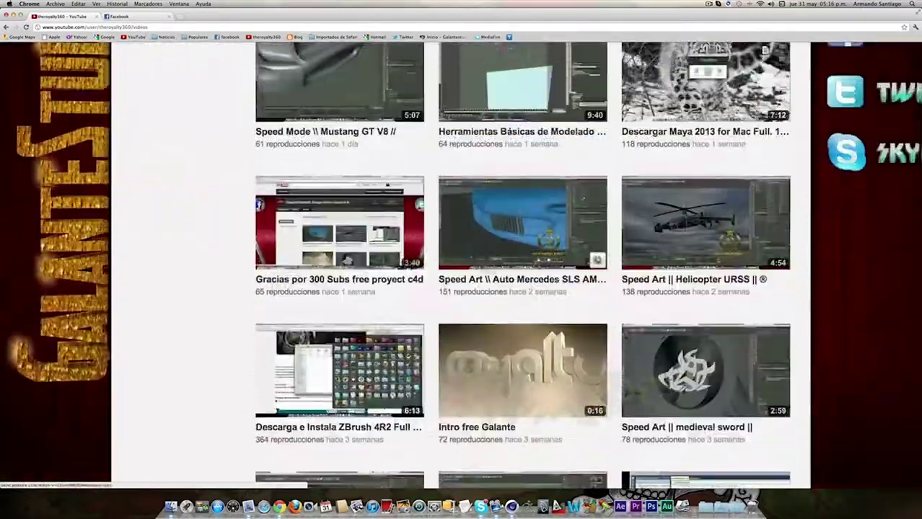
{"action": "scroll", "coordinate": [496, 270], "scroll_direction": "down", "scroll_amount": 2}
{"action": "scroll", "coordinate": [545, 252], "scroll_direction": "up", "scroll_amount": 4}
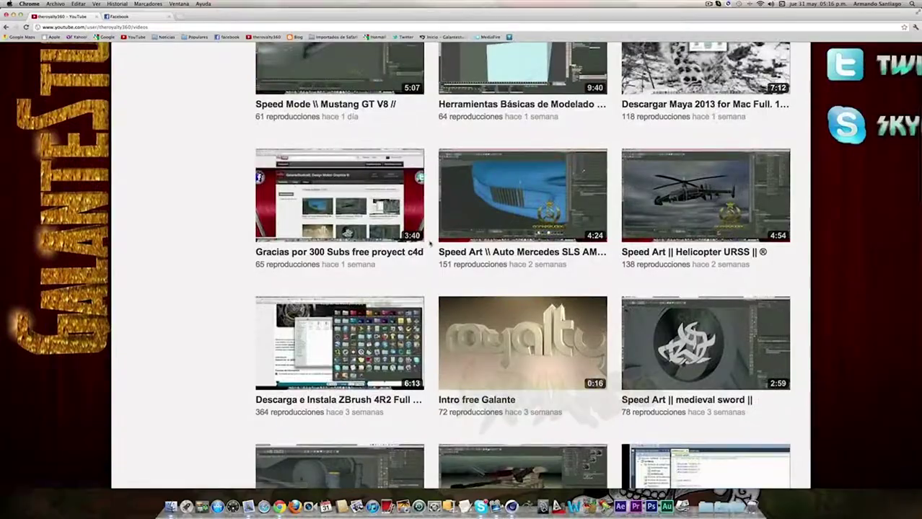
{"action": "scroll", "coordinate": [545, 252], "scroll_direction": "down", "scroll_amount": 7}
{"action": "scroll", "coordinate": [544, 253], "scroll_direction": "down", "scroll_amount": 9}
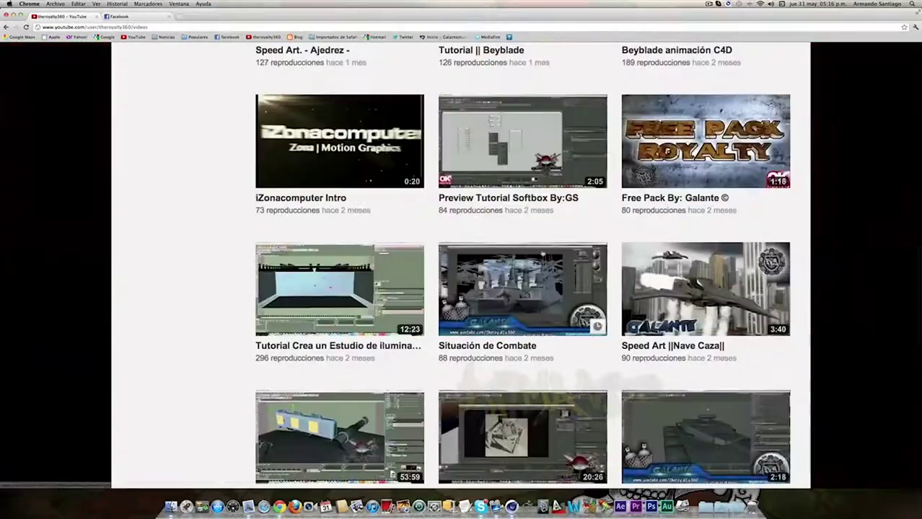
{"action": "scroll", "coordinate": [545, 253], "scroll_direction": "up", "scroll_amount": 9}
{"action": "scroll", "coordinate": [545, 252], "scroll_direction": "up", "scroll_amount": 2}
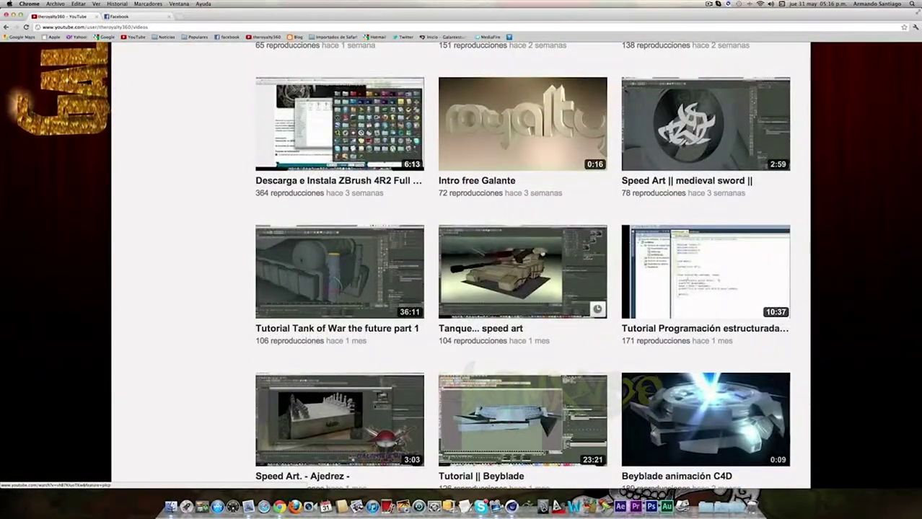
{"action": "scroll", "coordinate": [421, 233], "scroll_direction": "up", "scroll_amount": 10}
{"action": "scroll", "coordinate": [421, 233], "scroll_direction": "up", "scroll_amount": 6}
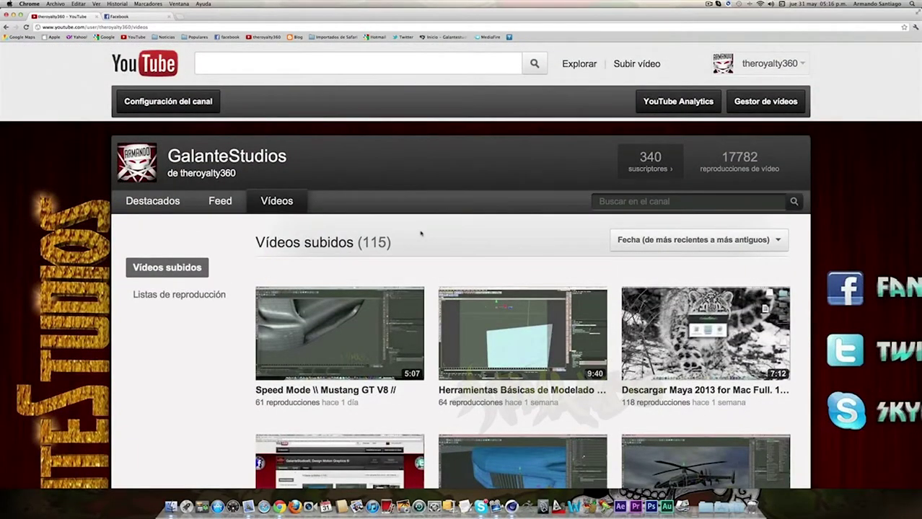
{"action": "scroll", "coordinate": [421, 233], "scroll_direction": "down", "scroll_amount": 2}
{"action": "scroll", "coordinate": [422, 233], "scroll_direction": "down", "scroll_amount": 3}
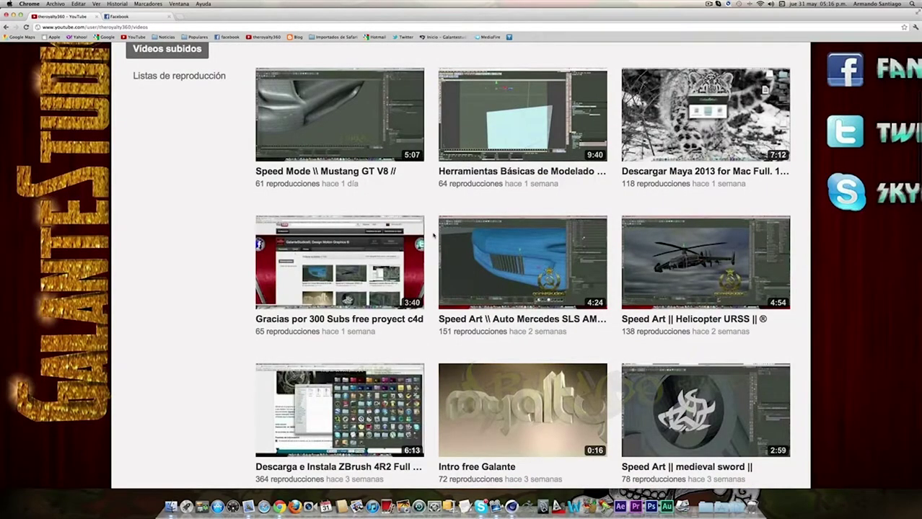
{"action": "scroll", "coordinate": [434, 234], "scroll_direction": "up", "scroll_amount": 5}
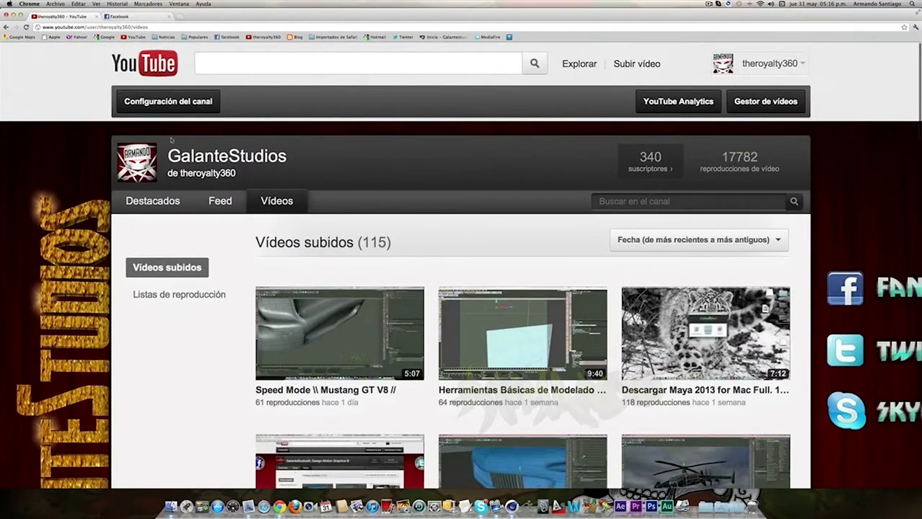
{"action": "scroll", "coordinate": [175, 137], "scroll_direction": "down", "scroll_amount": 3}
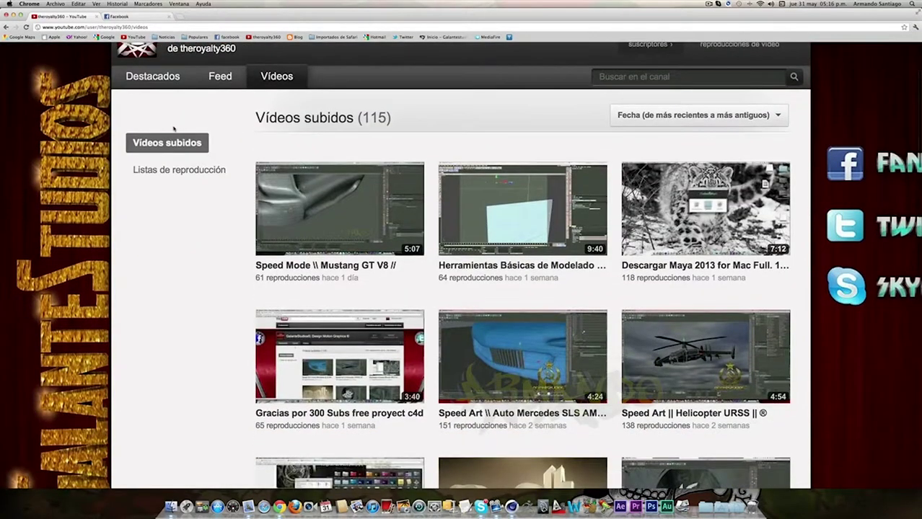
{"action": "scroll", "coordinate": [174, 132], "scroll_direction": "up", "scroll_amount": 3}
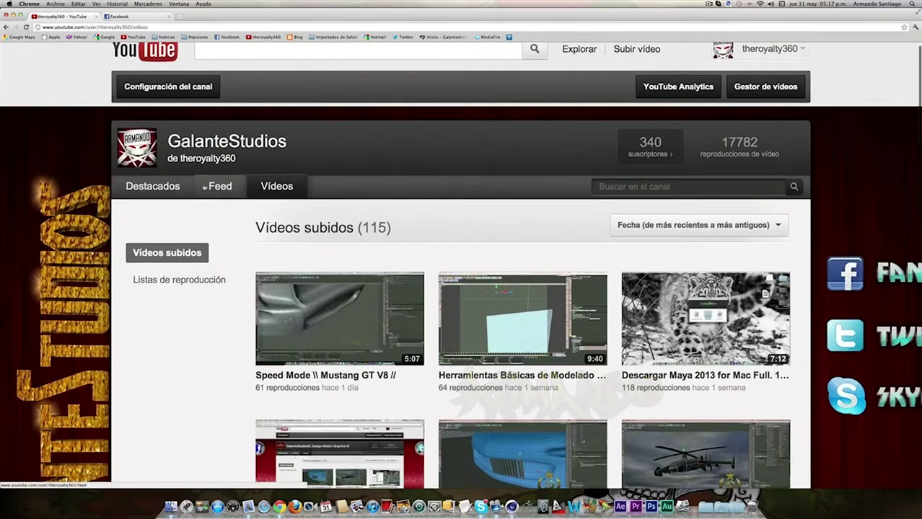
{"action": "scroll", "coordinate": [205, 187], "scroll_direction": "up", "scroll_amount": 1}
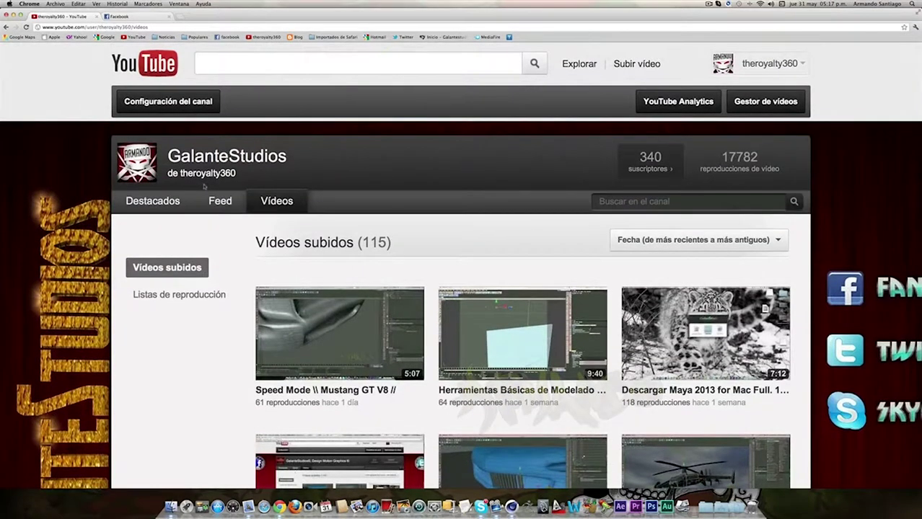